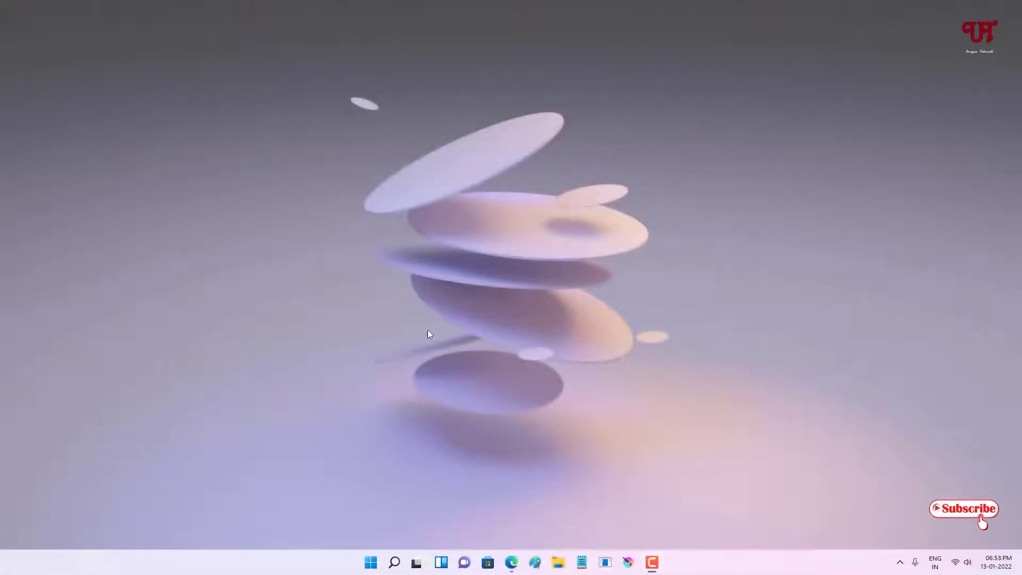
Step: Return to Edge's Google results for krita and open the krita.org homepage
click(511, 562)
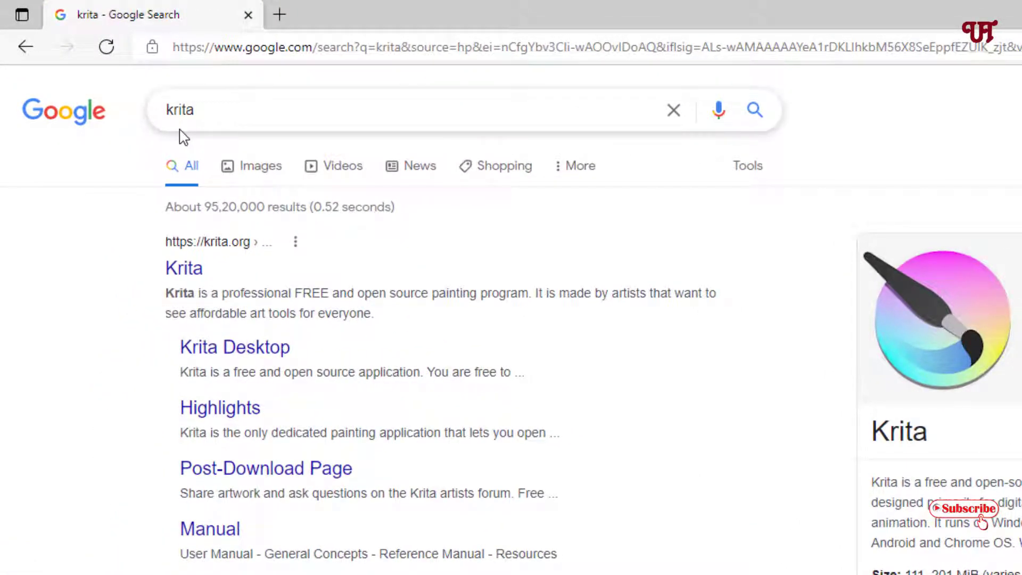
click(198, 273)
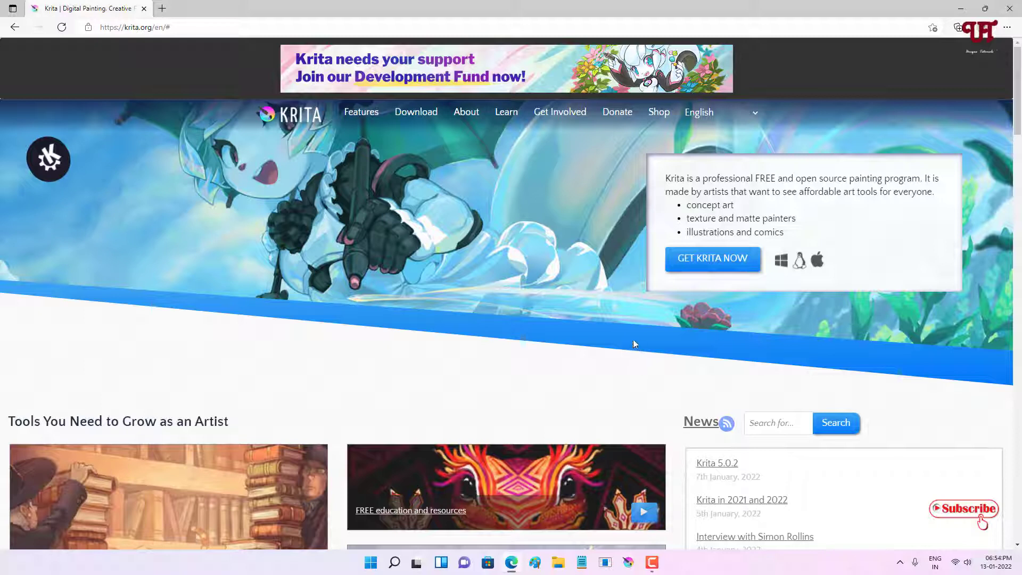
Step: Go to krita.org's download page offering Krita 5.0.2 as a Windows 64-bit installer
click(710, 269)
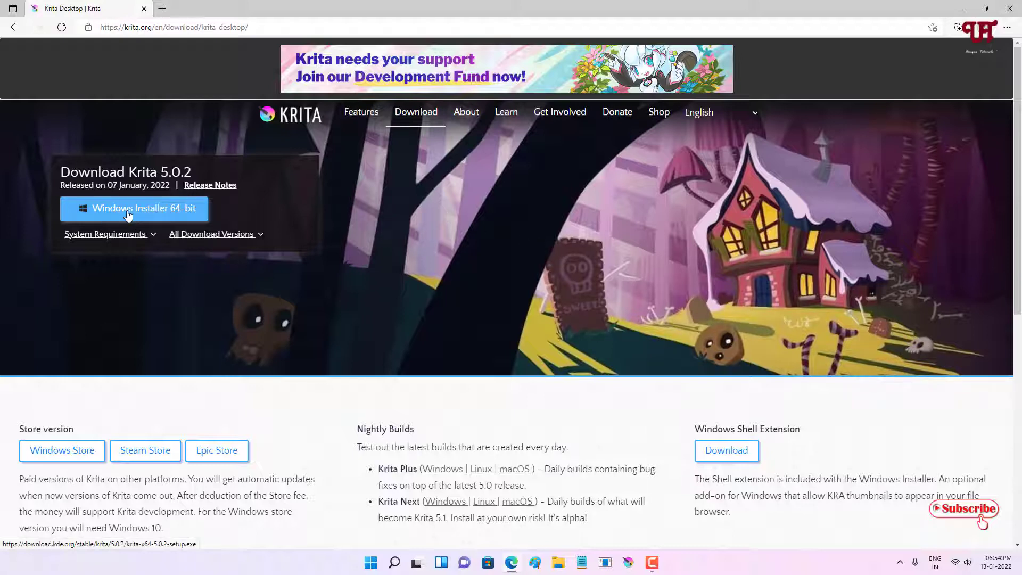
Step: Expand System Requirements and All Download Versions on the Krita page, then close Edge
click(154, 235)
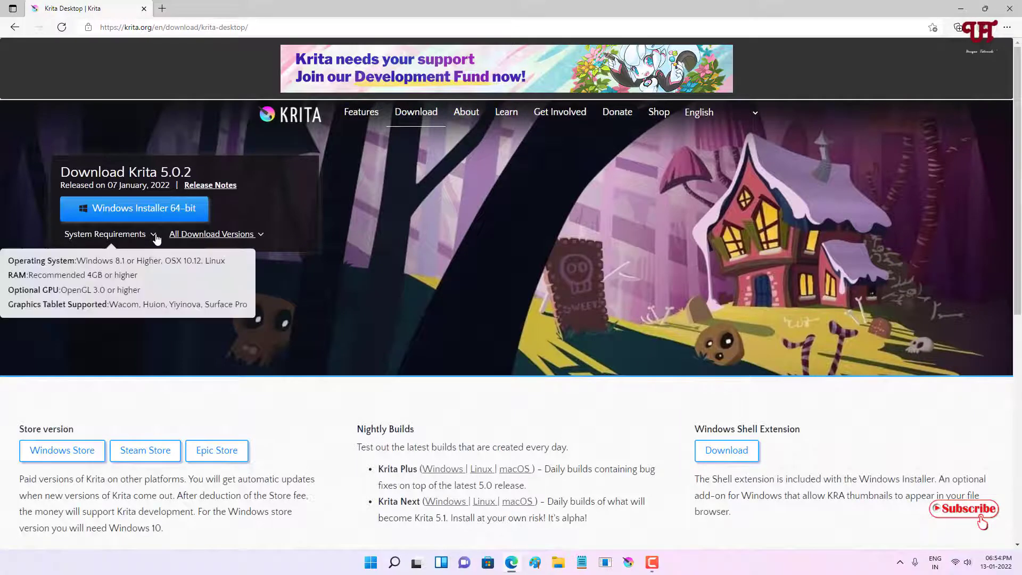
click(257, 235)
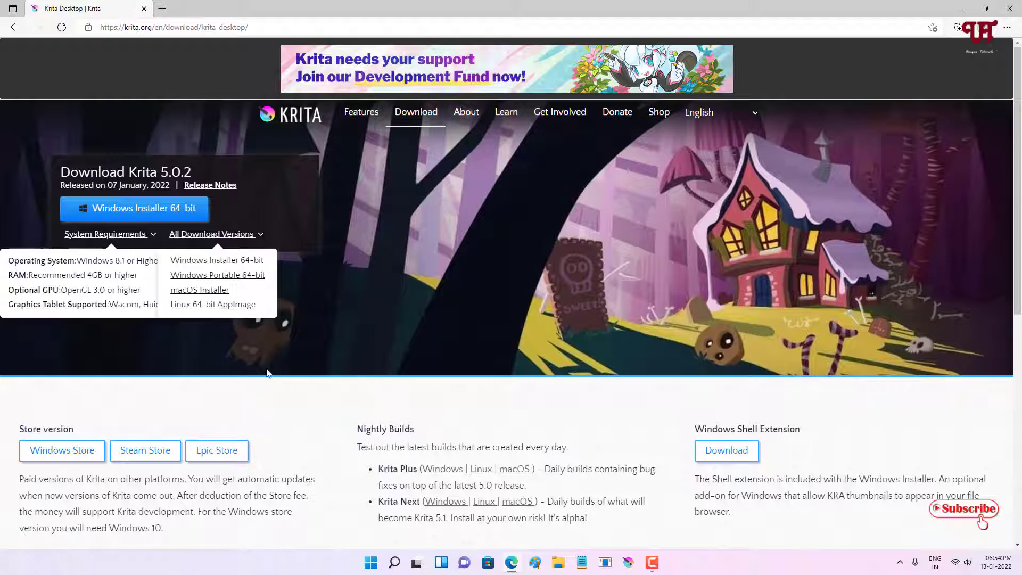
click(1010, 8)
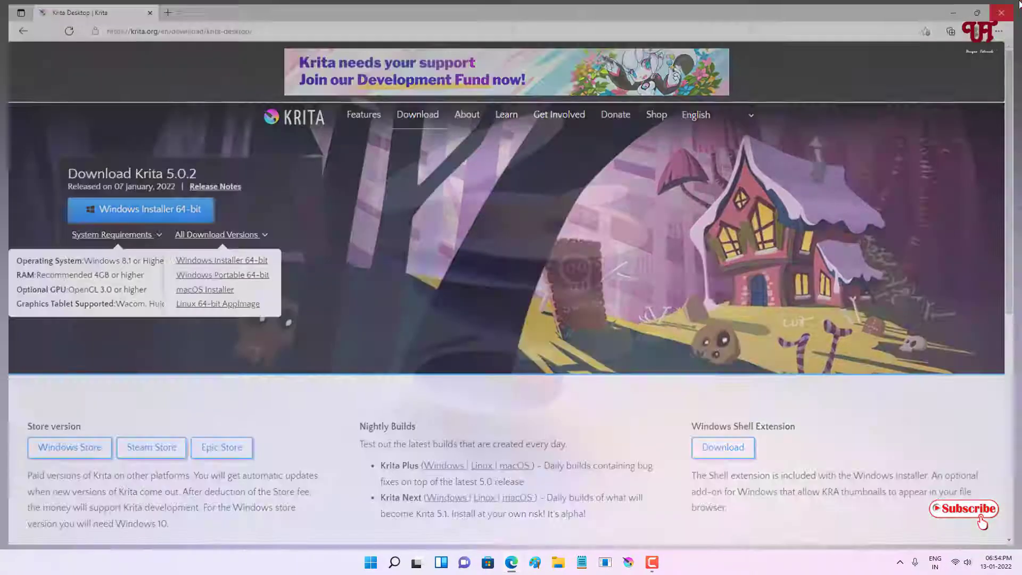
Step: Launch Krita from the taskbar and maximize its welcome-screen window
click(628, 561)
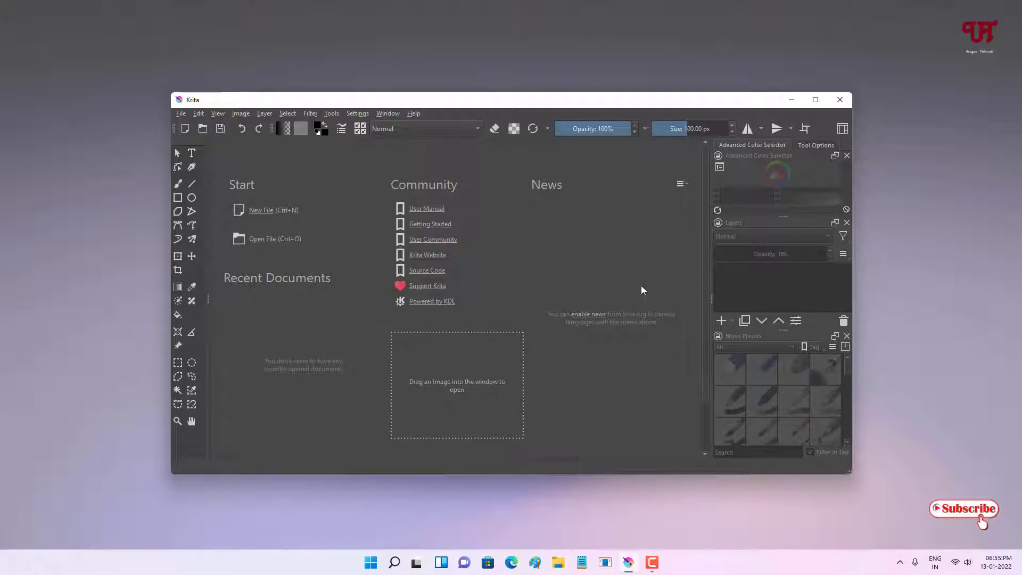
mouse_move(820, 104)
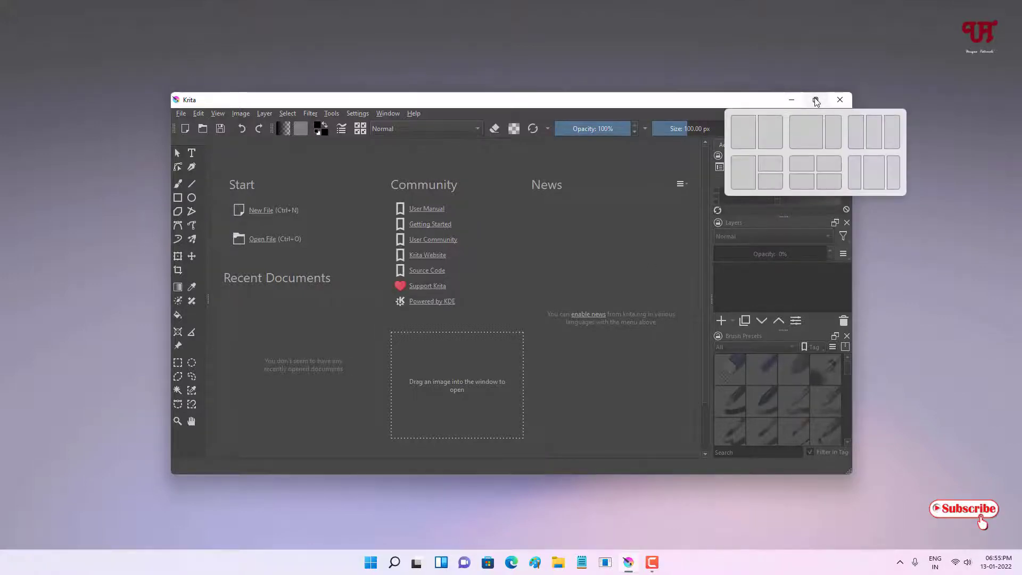
click(816, 102)
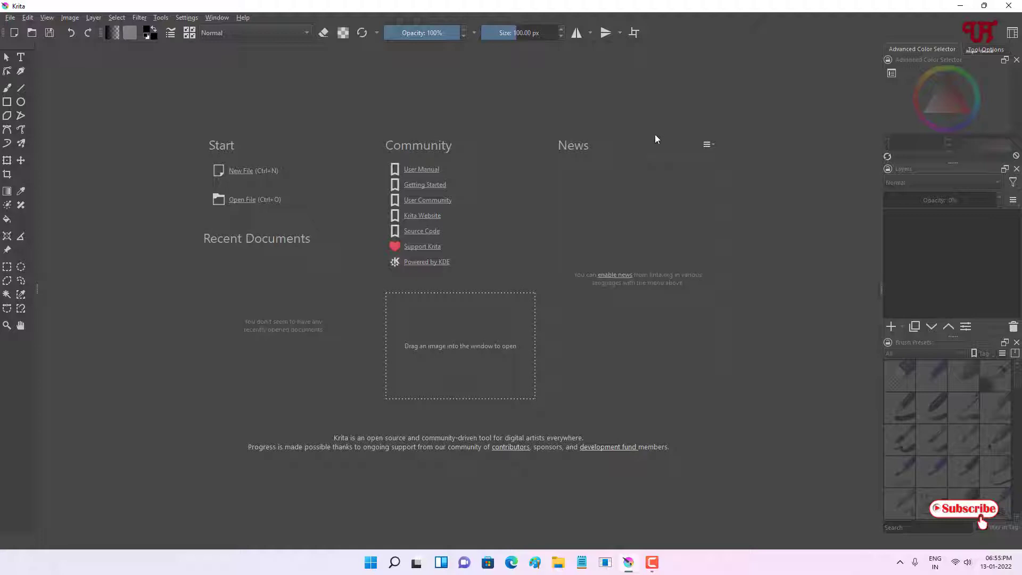
Step: Create a default Custom Document of 2480 × 3508 px at 300 ppi
click(241, 174)
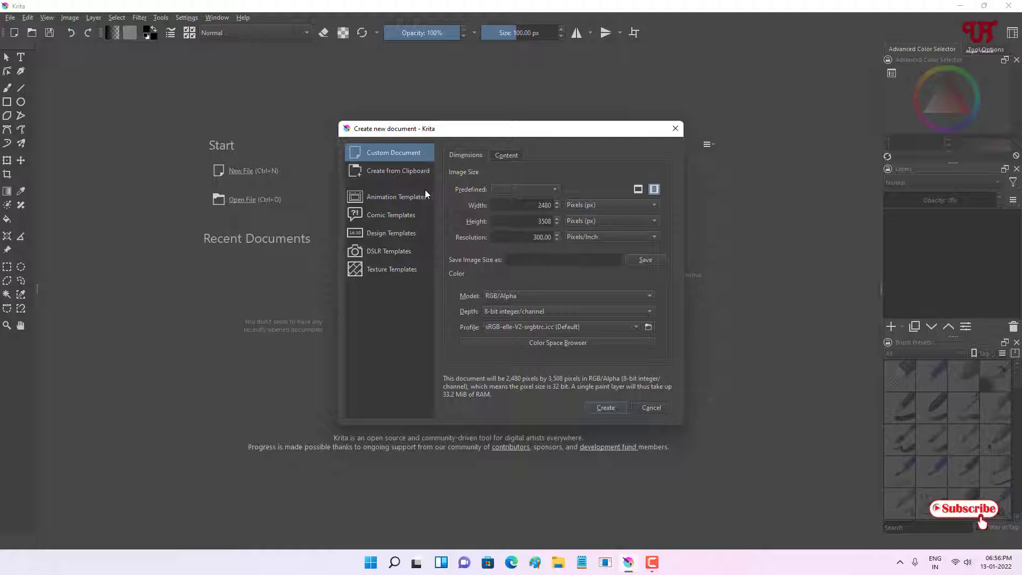
click(600, 411)
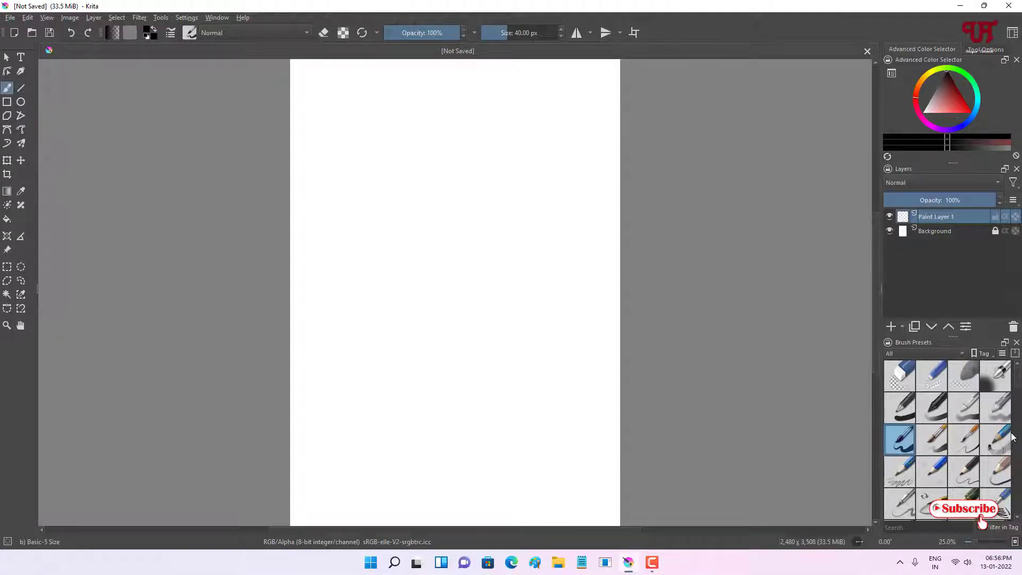
Step: Find and select the Wet Textured Soft brush preset in the Brush Presets docker
scroll(954, 443, down, 5)
scroll(953, 442, down, 5)
scroll(954, 443, down, 3)
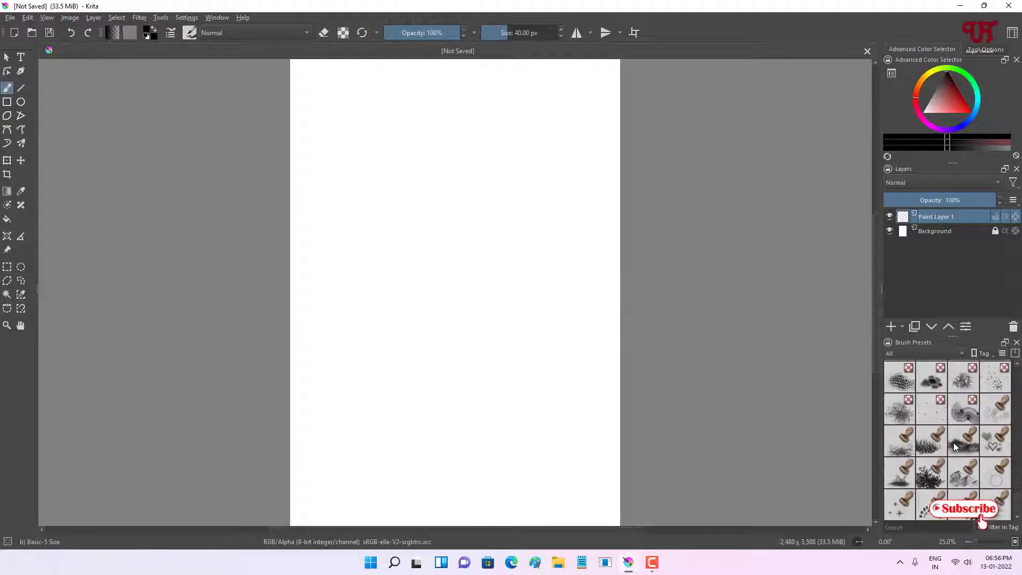
scroll(953, 442, up, 10)
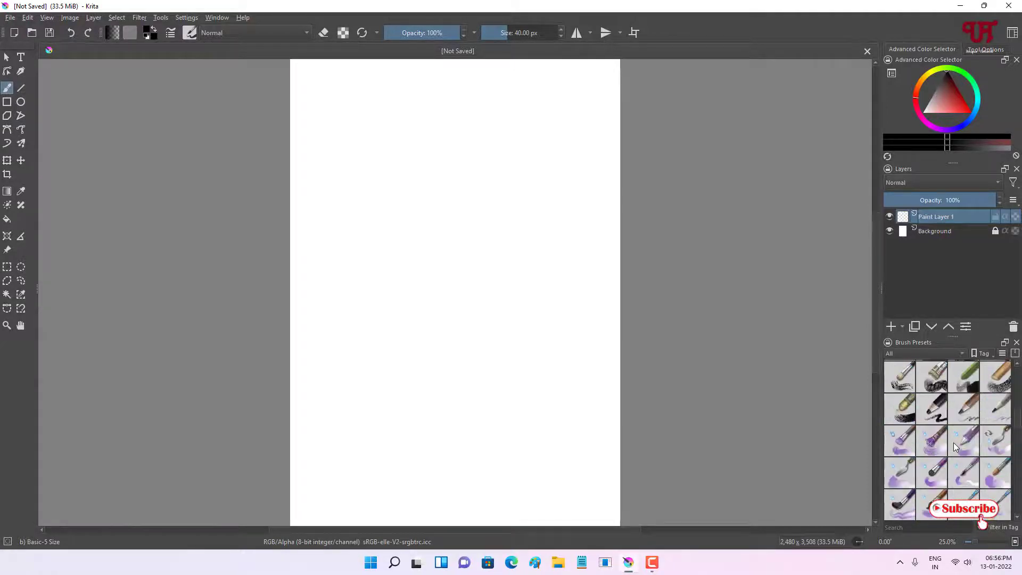
scroll(954, 442, up, 5)
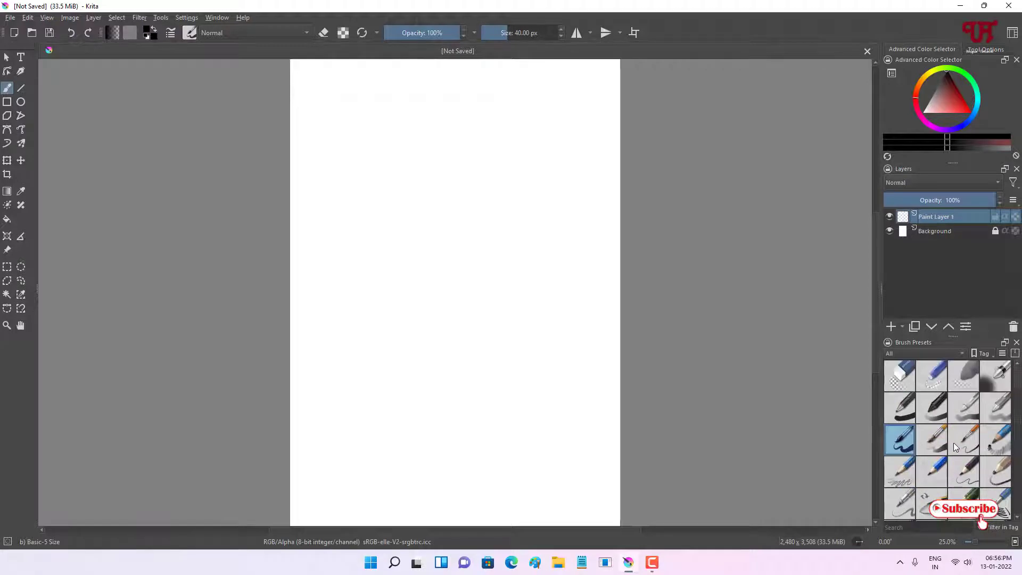
scroll(954, 443, down, 3)
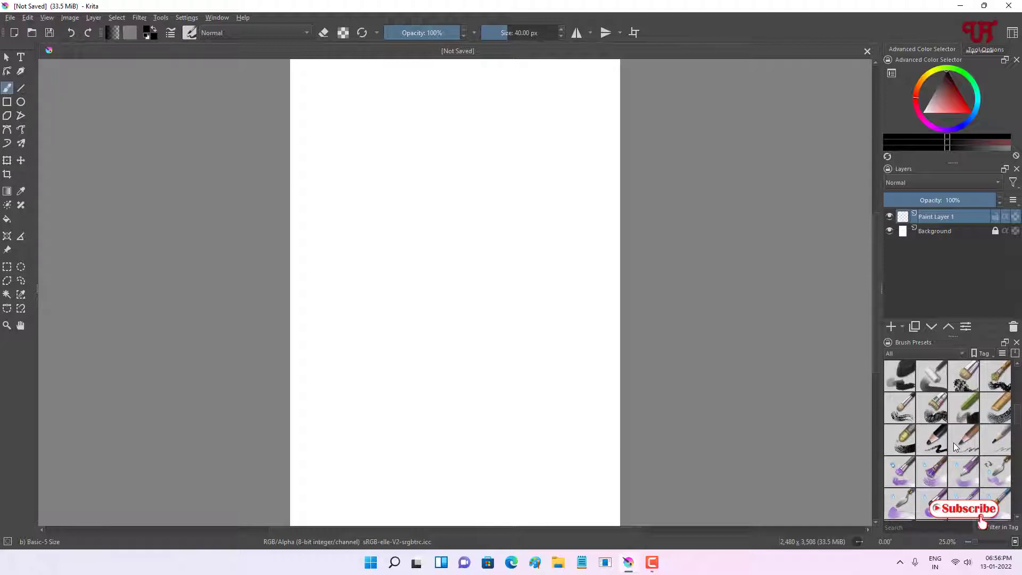
scroll(953, 443, down, 3)
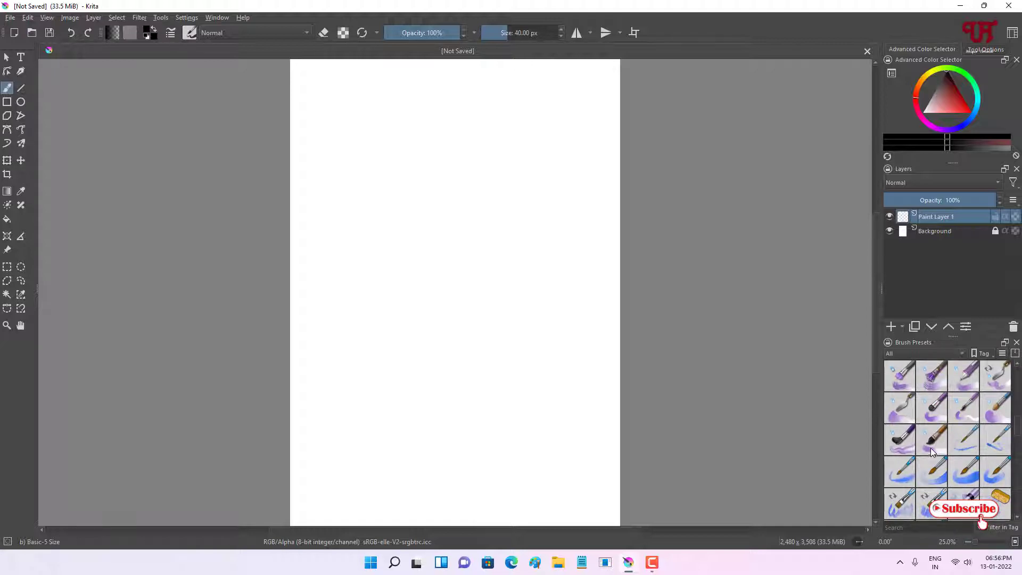
click(937, 442)
Step: Paint a short test stroke on the blank canvas with the Wet Textured Soft brush
mouse_move(360, 145)
mouse_down()
mouse_move(434, 154)
mouse_move(352, 193)
mouse_move(400, 214)
mouse_move(444, 258)
mouse_move(434, 321)
mouse_move(382, 356)
mouse_move(362, 421)
mouse_move(516, 431)
mouse_move(508, 374)
mouse_move(537, 310)
mouse_move(547, 223)
mouse_move(496, 211)
mouse_move(457, 184)
mouse_move(473, 136)
mouse_move(437, 107)
mouse_move(394, 112)
mouse_move(361, 144)
mouse_up()
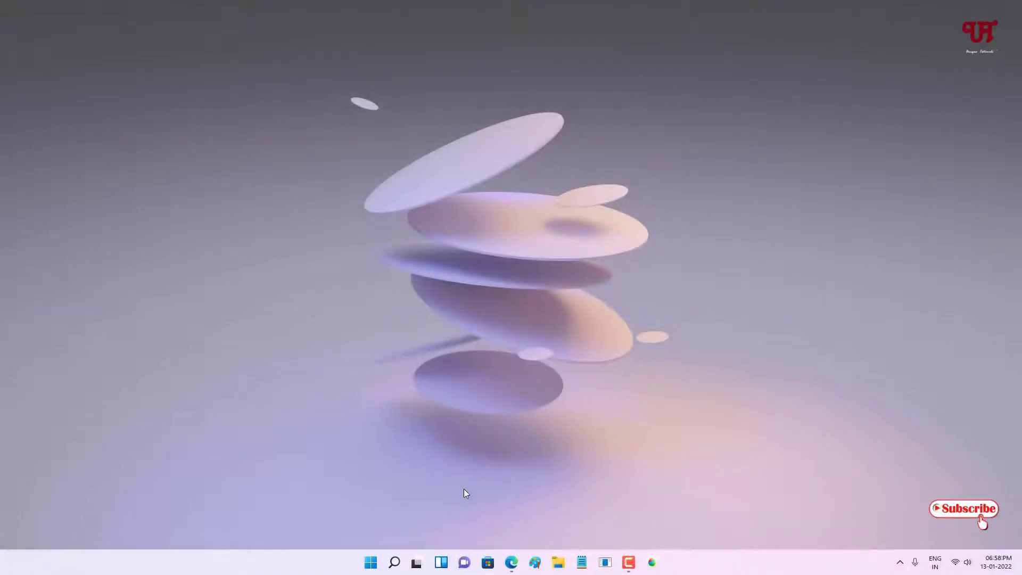
Step: Return to Edge's medibang paint pro results and open the MediBang Paint Pro PC page
click(511, 563)
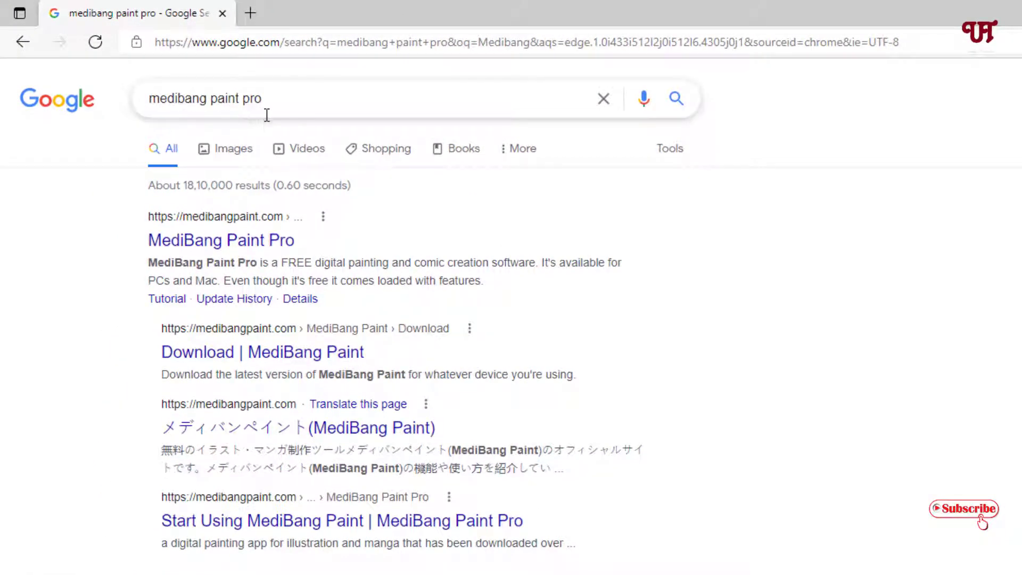
click(222, 242)
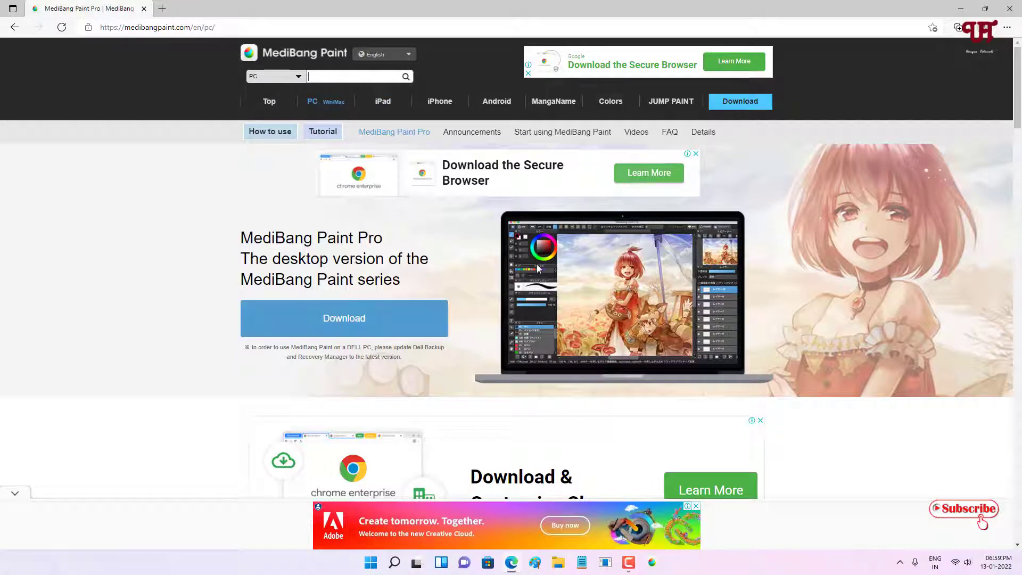
Step: Close Edge, then dismiss MediBang's startup ad and Cloud Service windows
click(1010, 8)
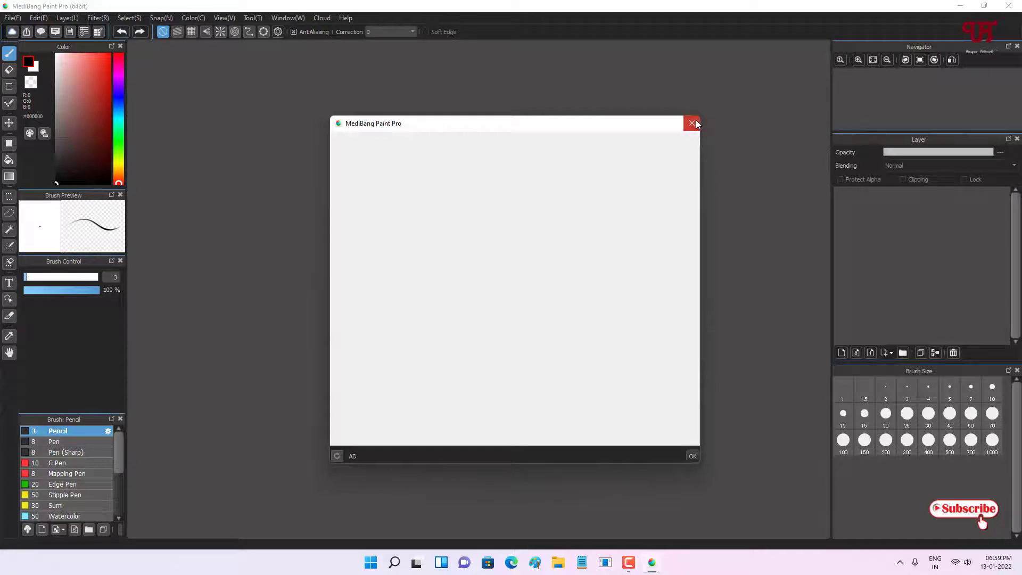
click(696, 121)
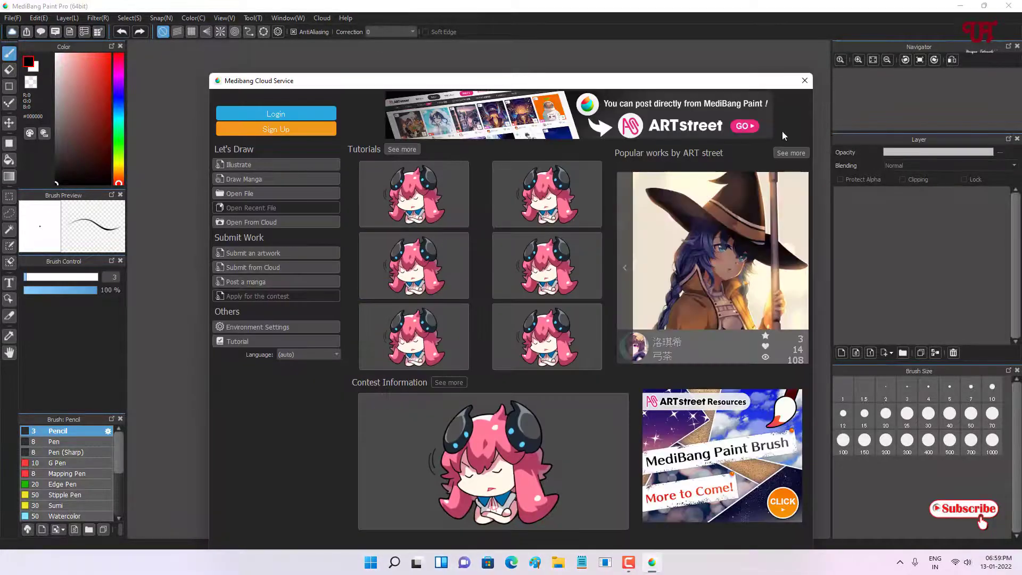
click(809, 74)
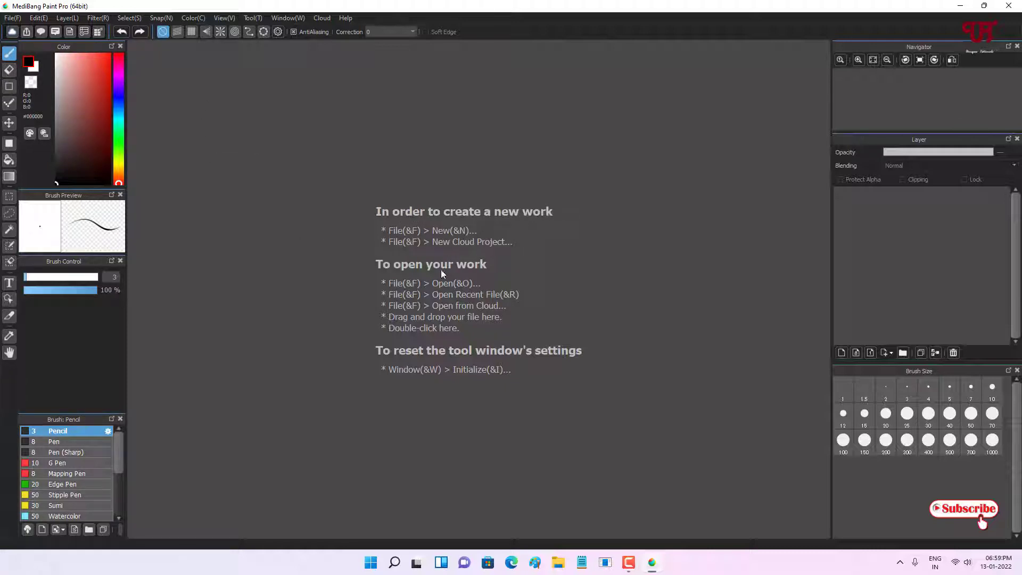
Step: Create a new 1600 × 1200 px, 350 dpi image from File > New with default settings
click(7, 18)
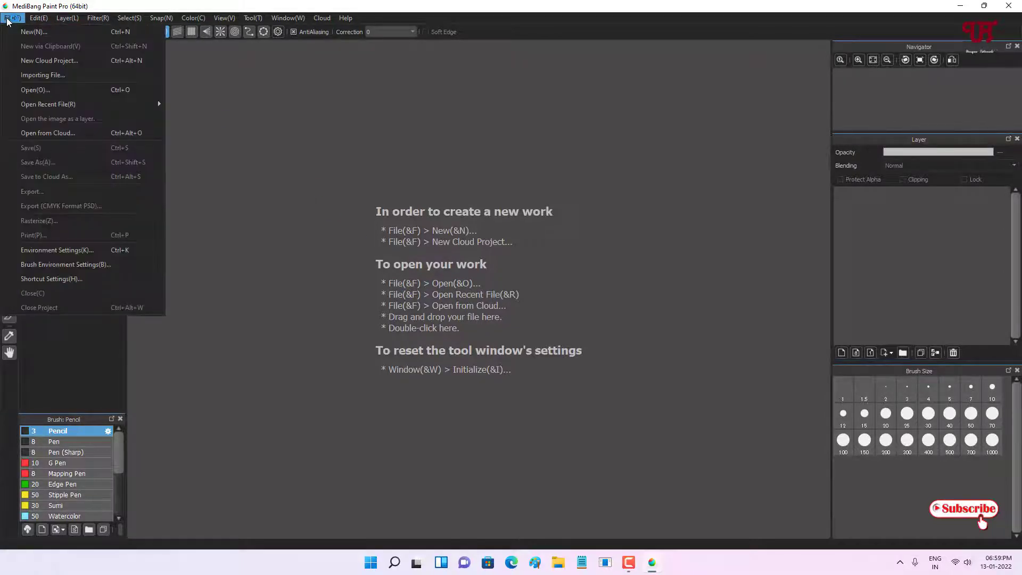
click(26, 31)
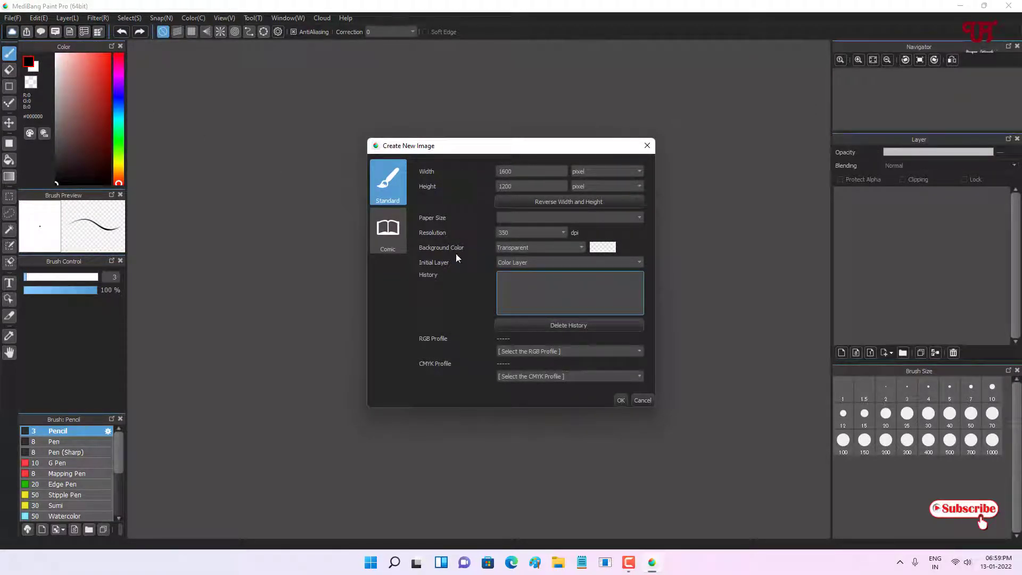
click(621, 400)
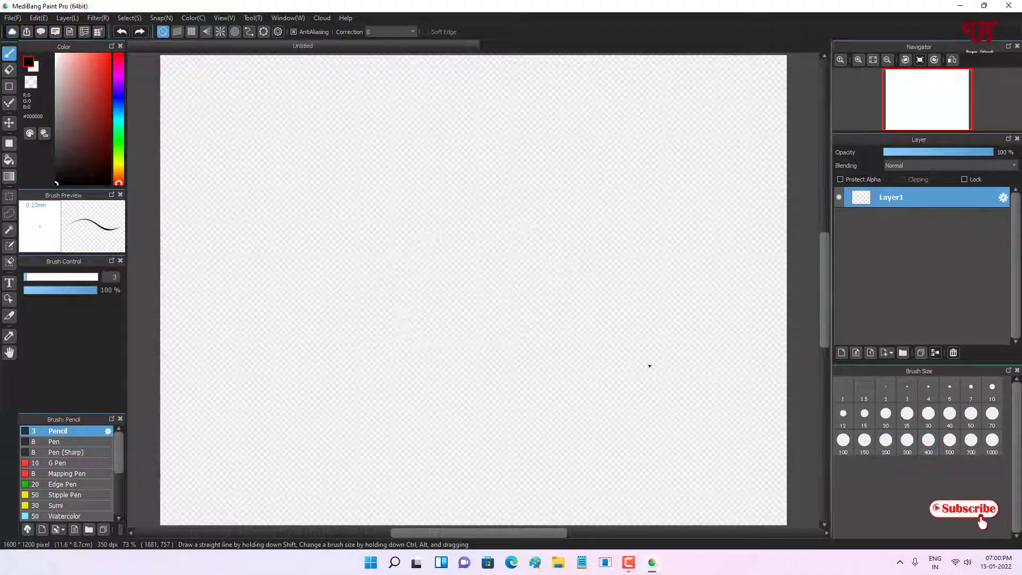
Step: Draw a looping black freehand pencil stroke on the new MediBang Paint Pro canvas
scroll(602, 341, down, 1)
mouse_move(435, 230)
mouse_down()
mouse_move(489, 206)
mouse_move(468, 235)
mouse_move(623, 278)
mouse_move(476, 303)
mouse_move(383, 235)
mouse_move(623, 114)
mouse_move(335, 156)
mouse_move(278, 387)
mouse_move(384, 400)
mouse_move(554, 469)
mouse_move(509, 392)
mouse_move(591, 335)
mouse_move(722, 279)
mouse_move(545, 194)
mouse_move(469, 186)
mouse_move(442, 197)
mouse_up()
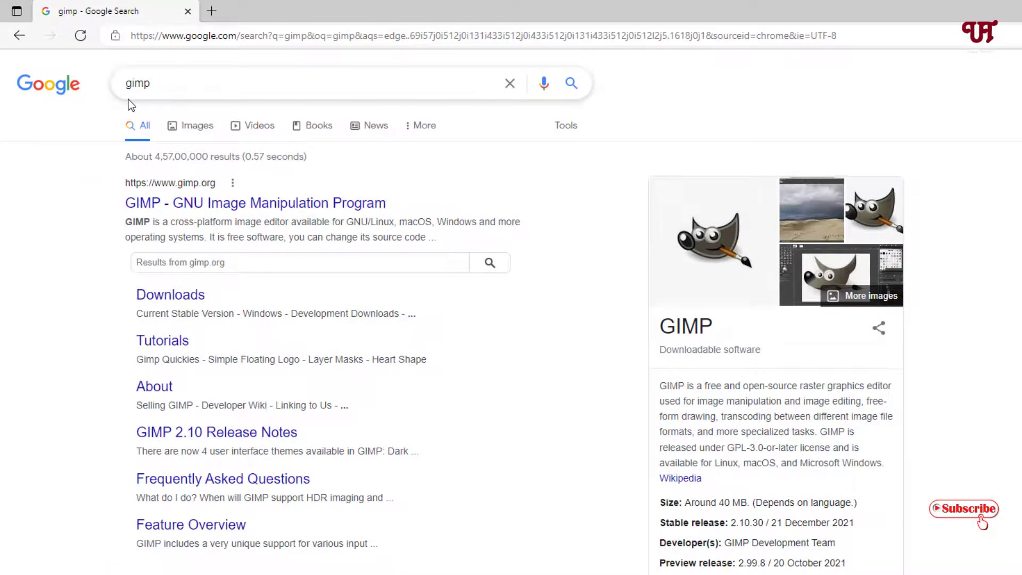
Step: Open gimp.org from the results, visit its Downloads page for GIMP 2.10.30, then close Edge
click(177, 208)
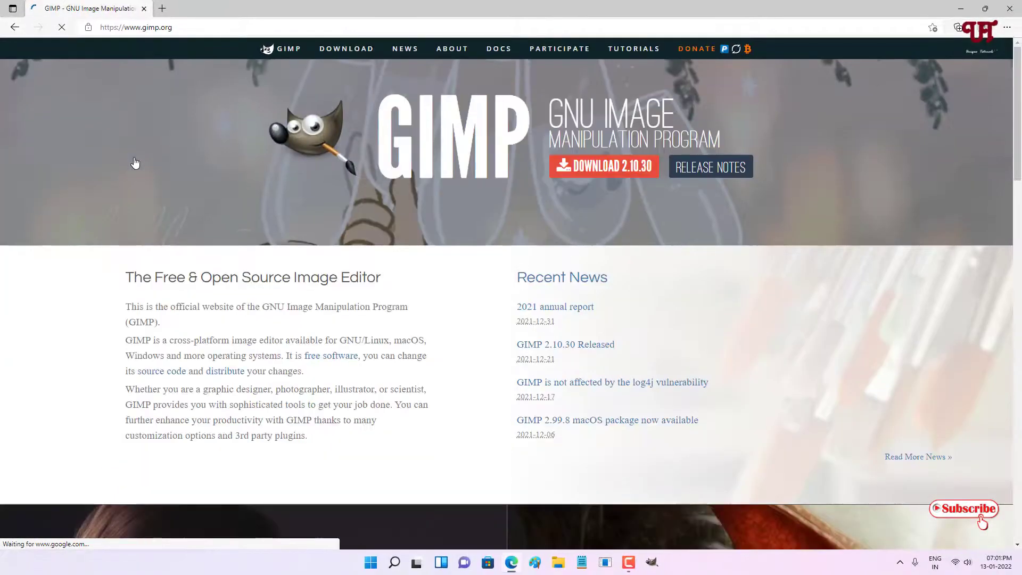
click(601, 176)
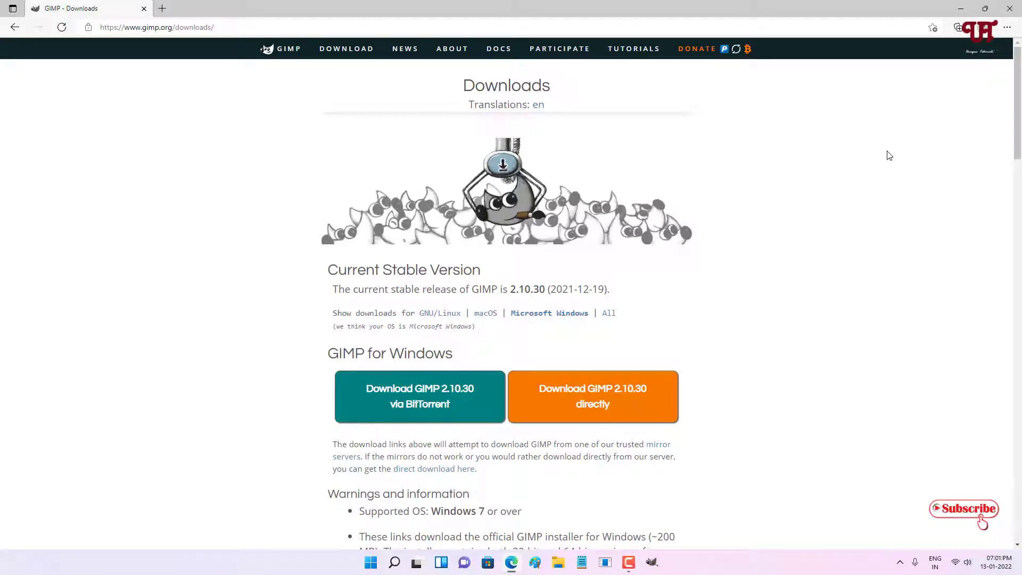
click(1012, 10)
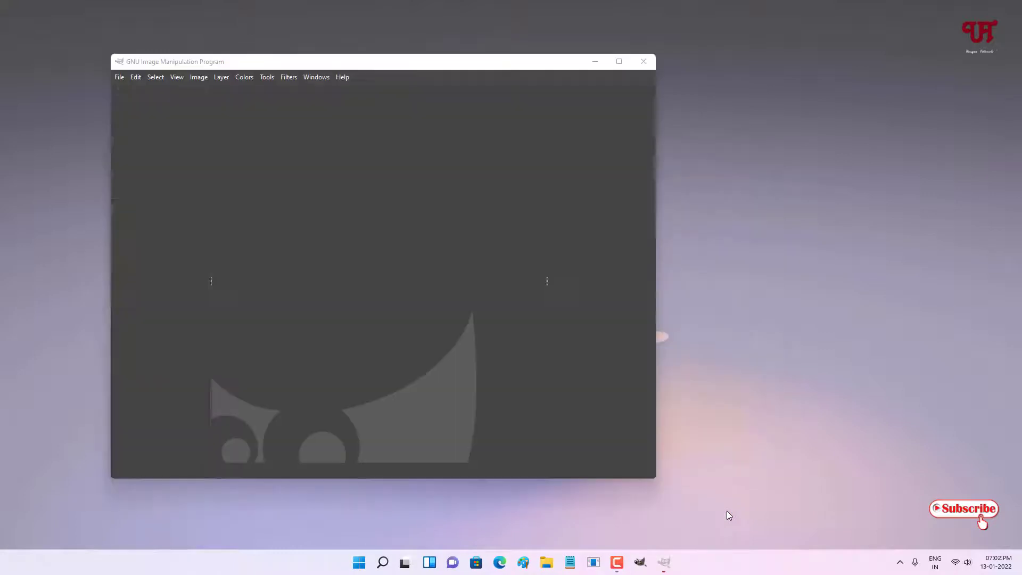
Step: Maximize GIMP and create a new image at the default 1920×1080 size, leaving the template unchanged
click(620, 62)
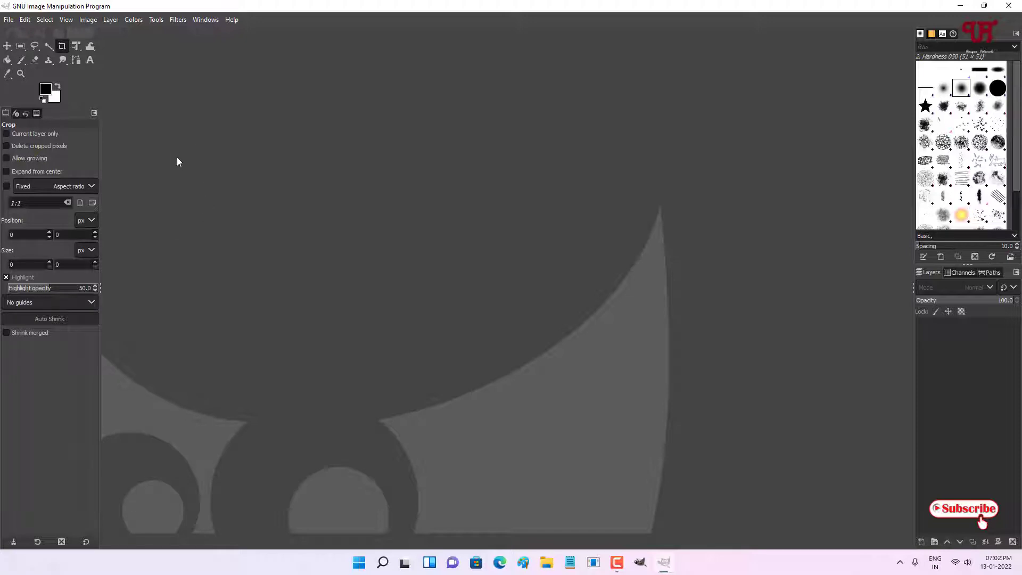
click(9, 19)
click(23, 35)
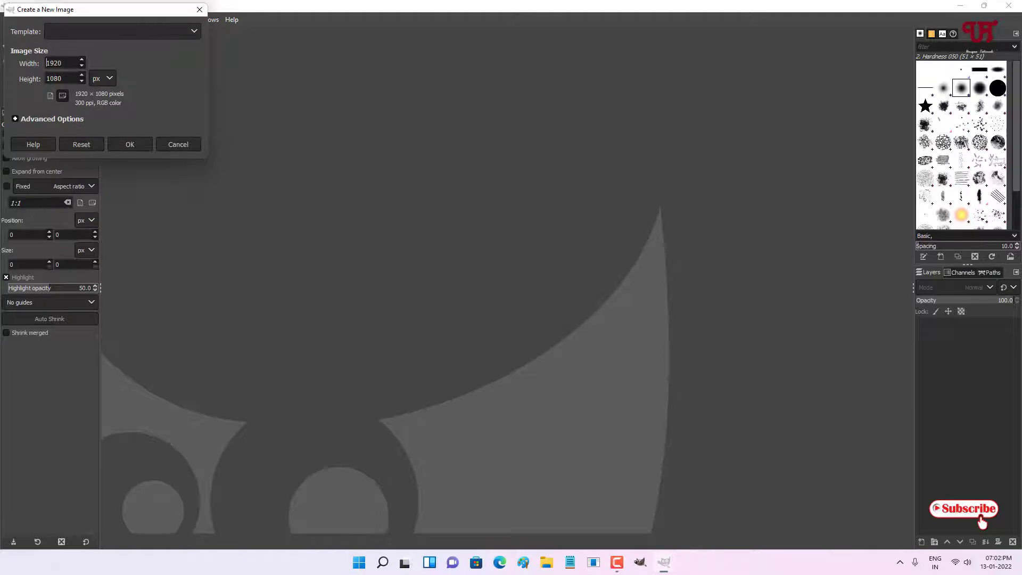
click(173, 35)
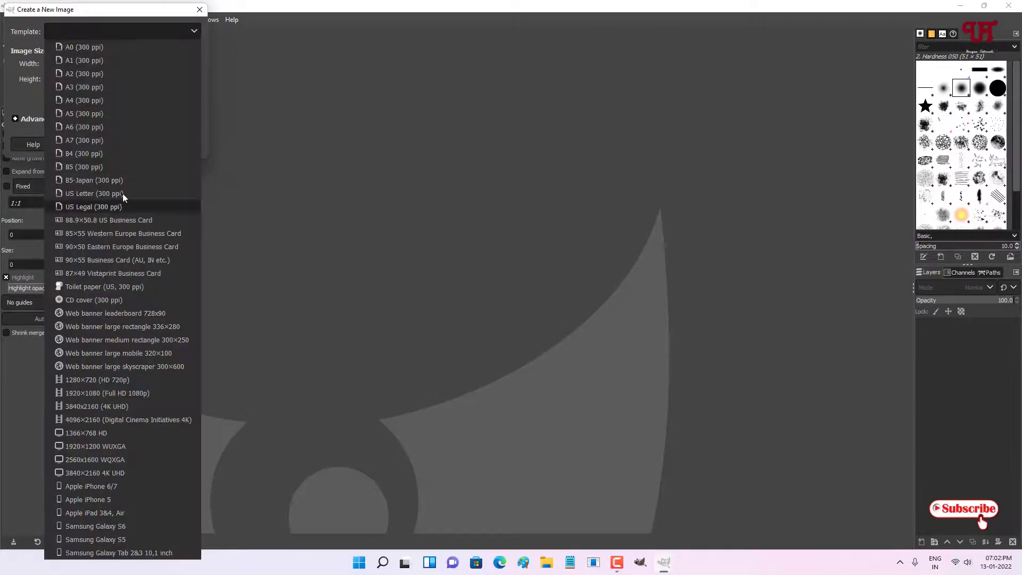
click(27, 94)
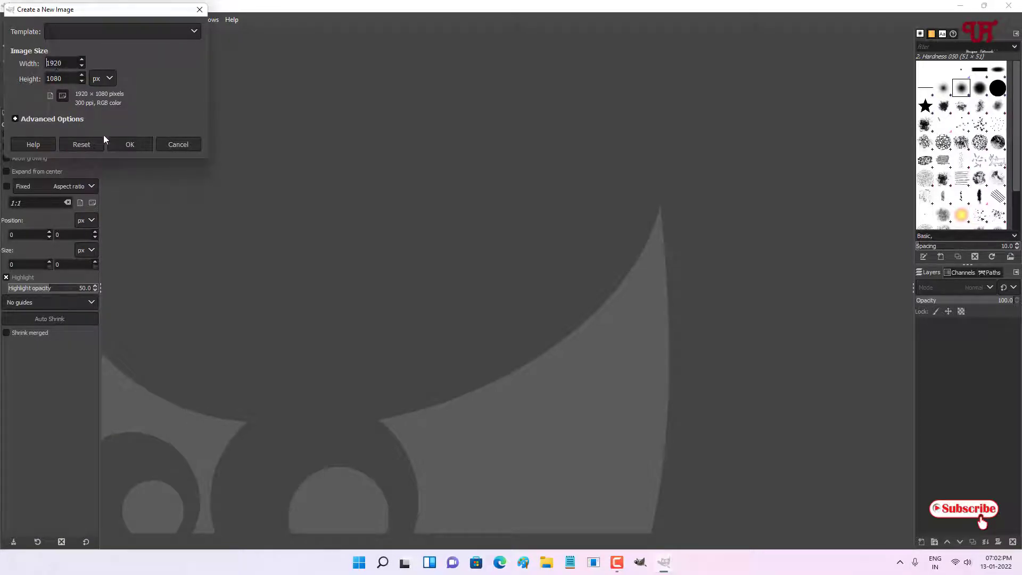
click(131, 141)
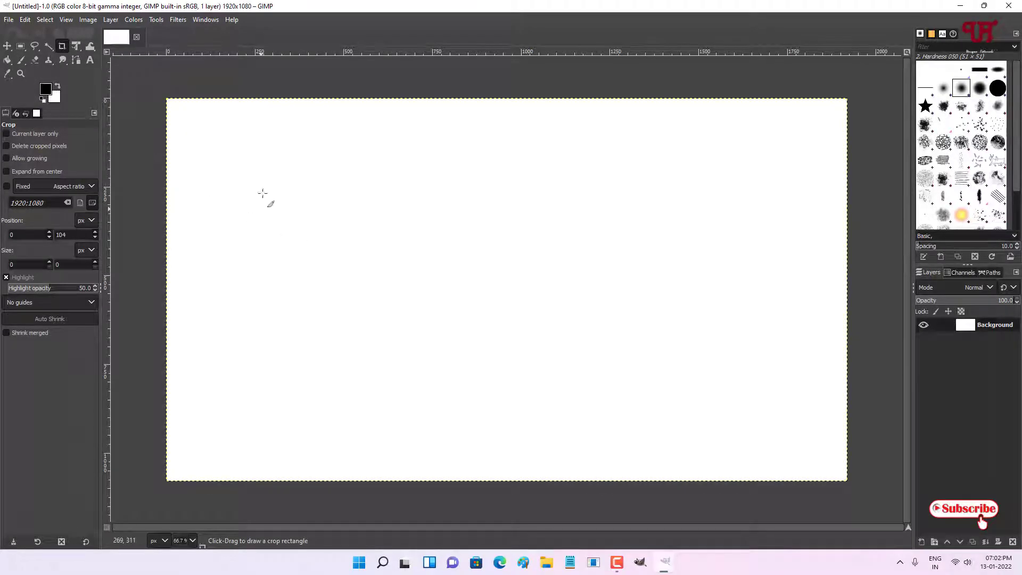
Step: Paint a black freehand wave across the white canvas with the Paintbrush
click(22, 59)
mouse_move(228, 145)
mouse_down()
mouse_move(400, 213)
mouse_move(604, 225)
mouse_move(739, 278)
mouse_move(671, 361)
mouse_move(306, 260)
mouse_move(255, 274)
mouse_move(269, 343)
mouse_up()
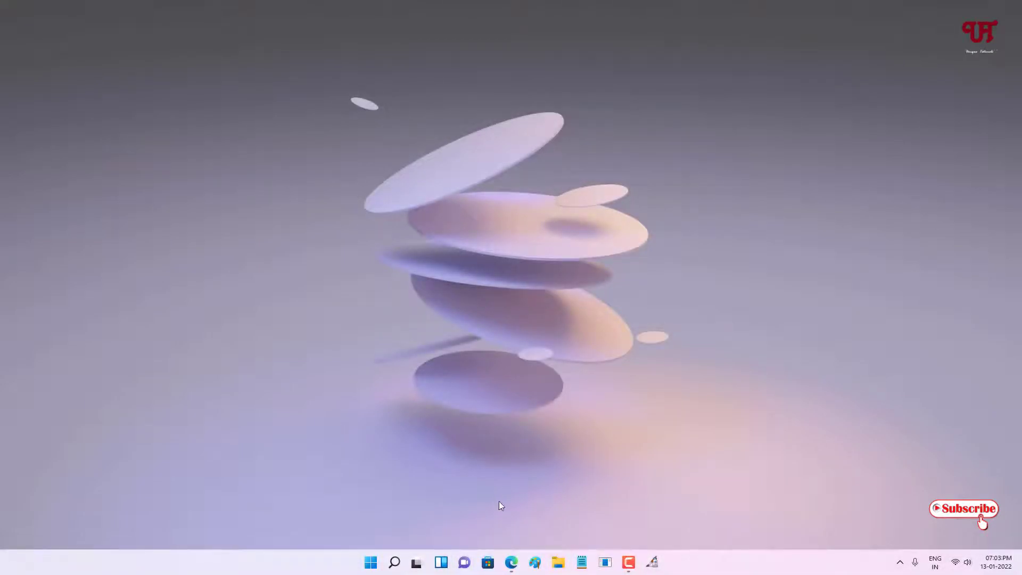
Step: Open pinta-project.com from the Google 'pinta' results and go to the Pinta 2.0.1 download page
click(511, 562)
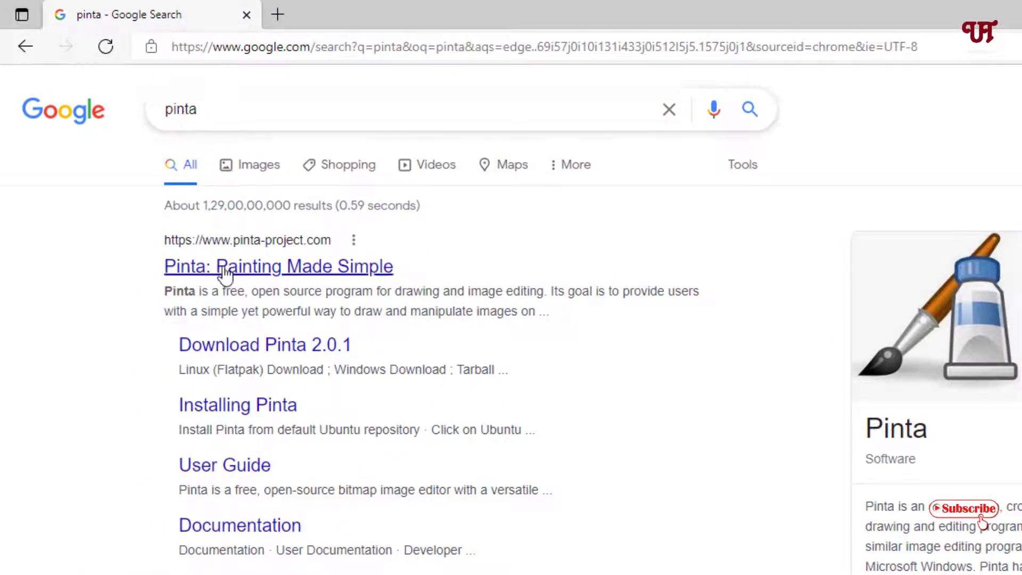
click(243, 275)
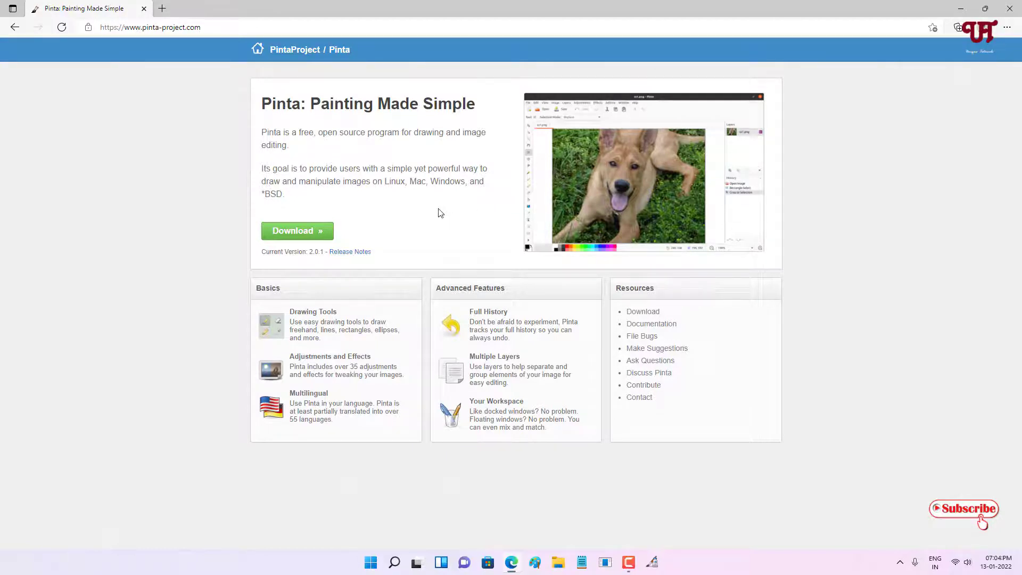
click(309, 233)
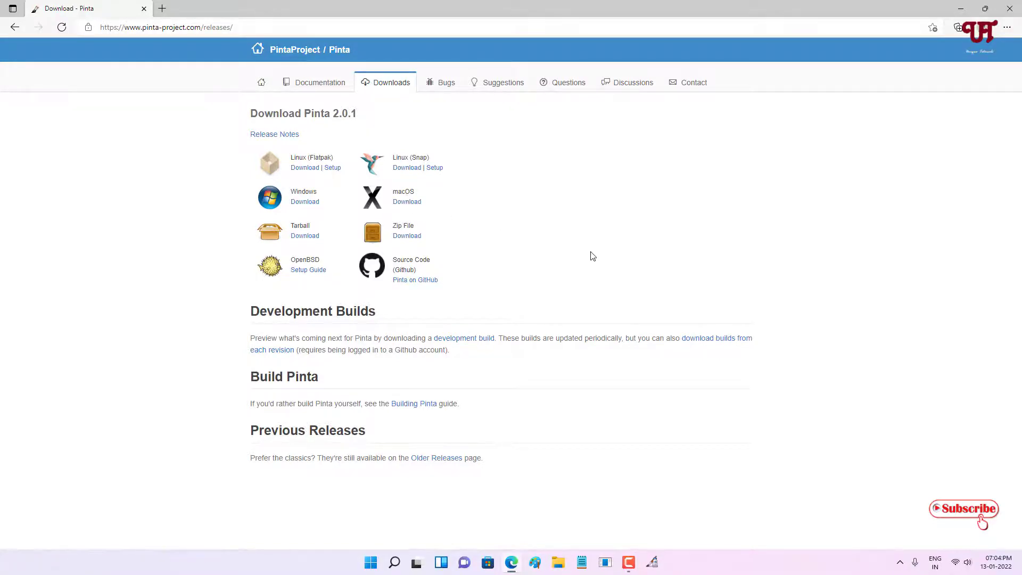
Step: Close Edge, maximize Pinta, and paint a wavy black stroke on Unsaved Image 1
click(1013, 12)
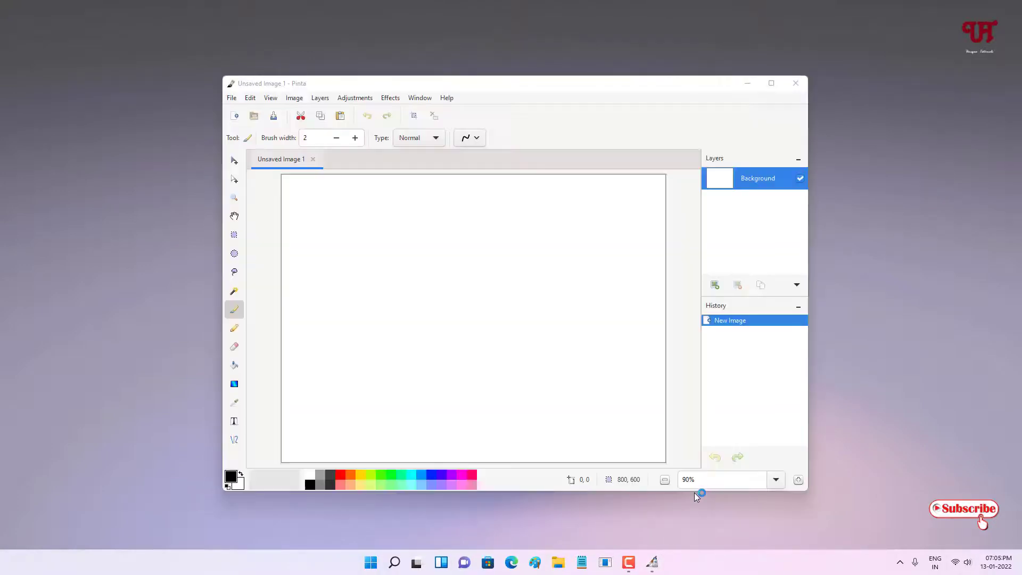
click(772, 84)
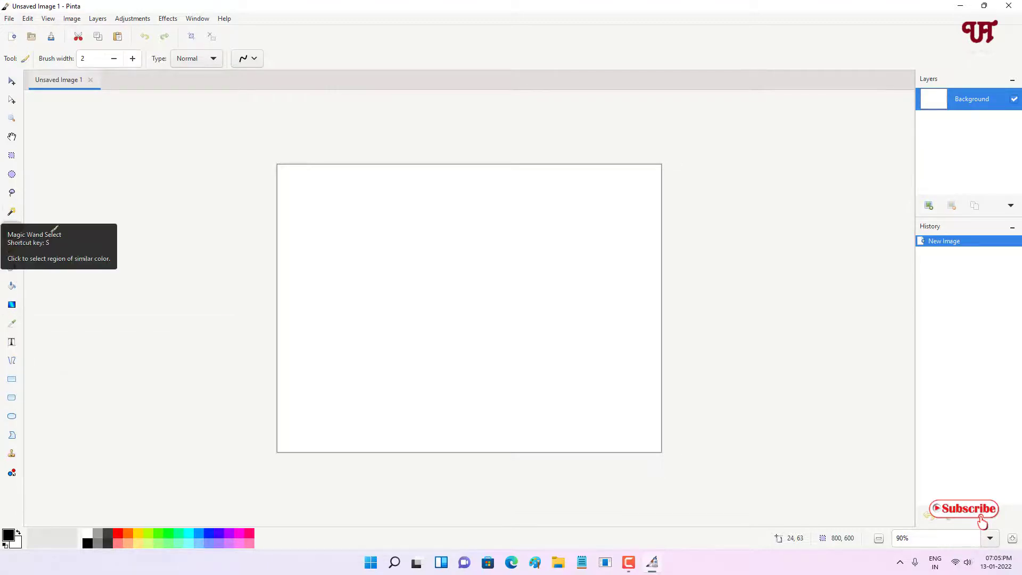
mouse_move(368, 241)
mouse_down()
mouse_move(513, 238)
mouse_move(574, 248)
mouse_move(625, 293)
mouse_move(410, 310)
mouse_move(416, 387)
mouse_move(543, 393)
mouse_move(619, 377)
mouse_move(648, 314)
mouse_move(643, 259)
mouse_move(593, 204)
mouse_move(426, 198)
mouse_move(327, 227)
mouse_move(302, 282)
mouse_move(311, 353)
mouse_move(331, 292)
mouse_move(347, 301)
mouse_move(350, 286)
mouse_up()
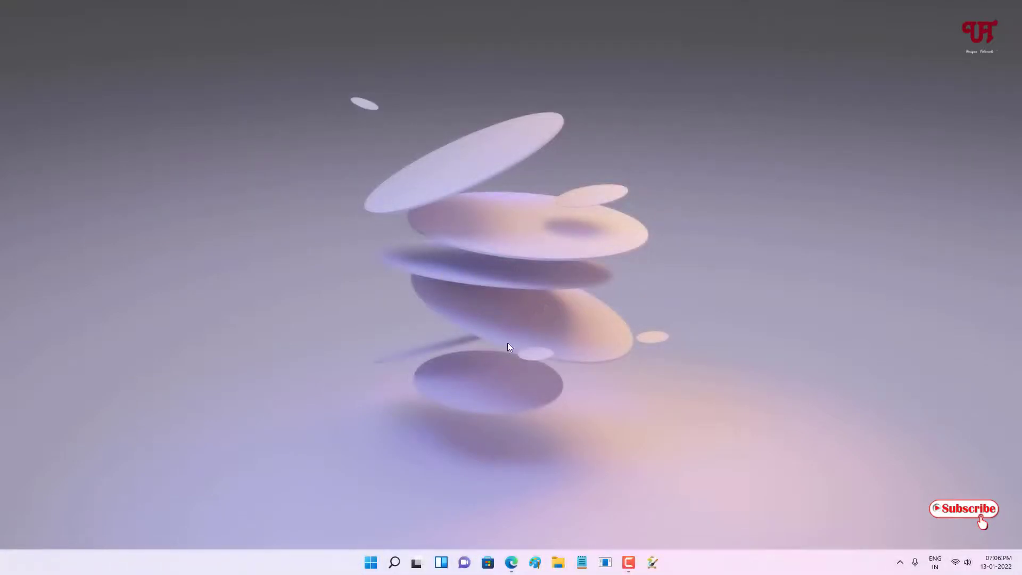
Step: Open the MyPaint website from the 'mypaint' results and go to its Downloads page
click(511, 563)
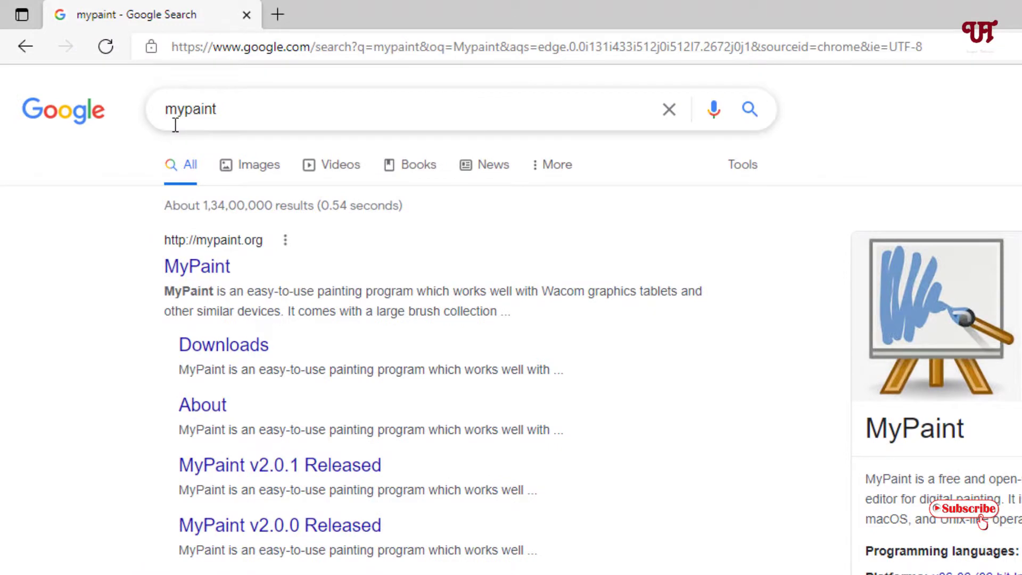
click(191, 278)
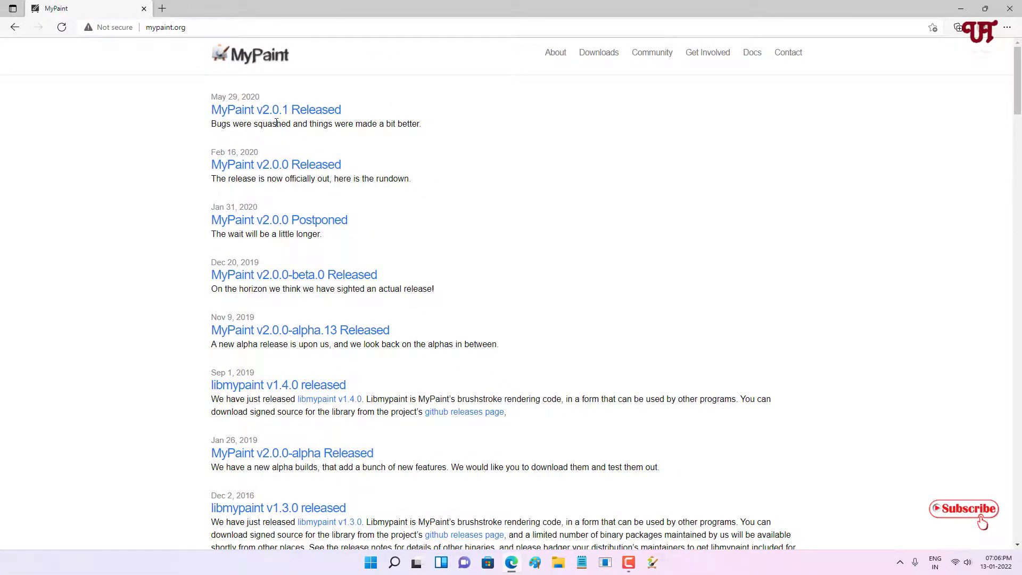
click(606, 55)
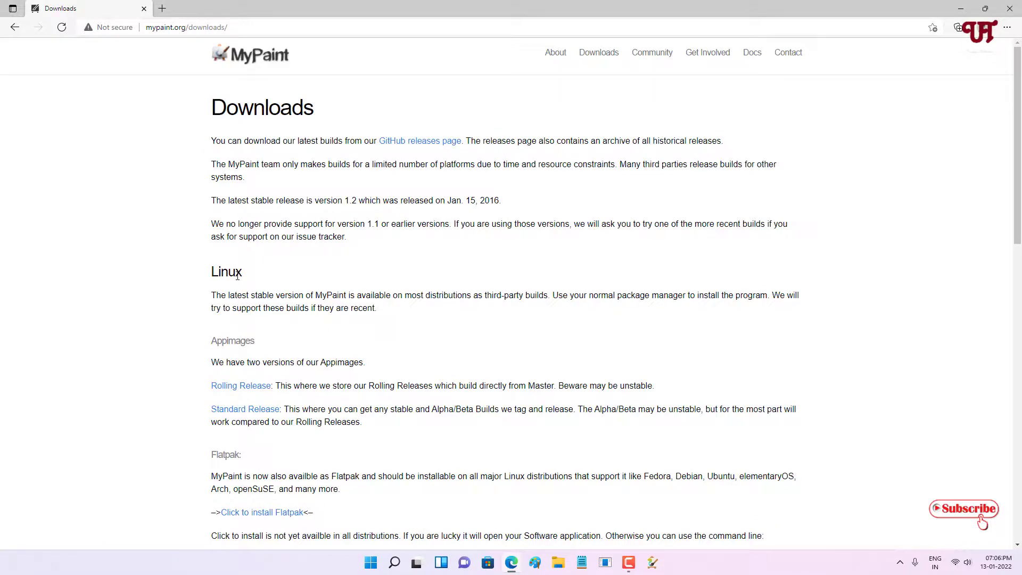
scroll(237, 275, down, 3)
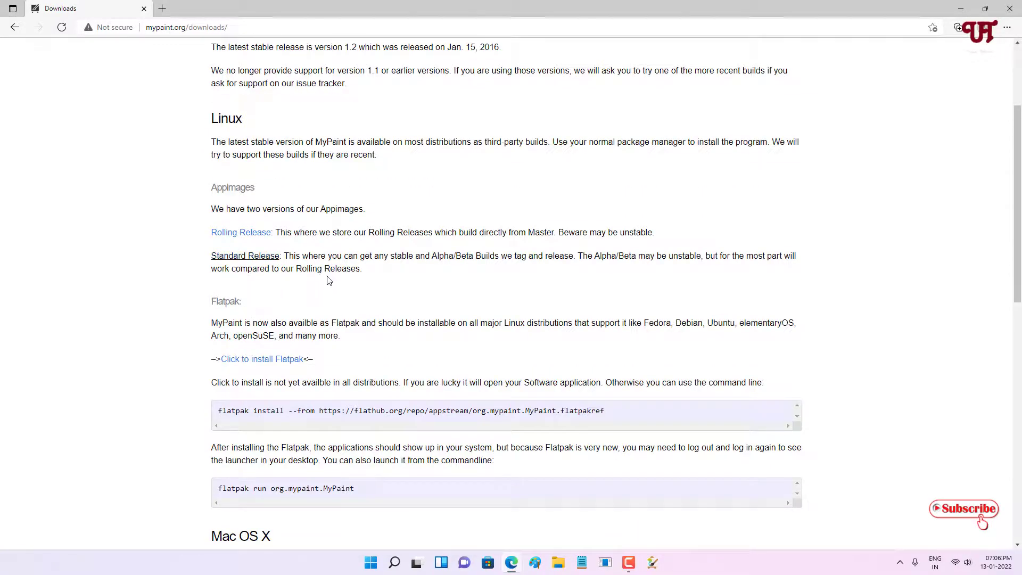
scroll(322, 307, down, 6)
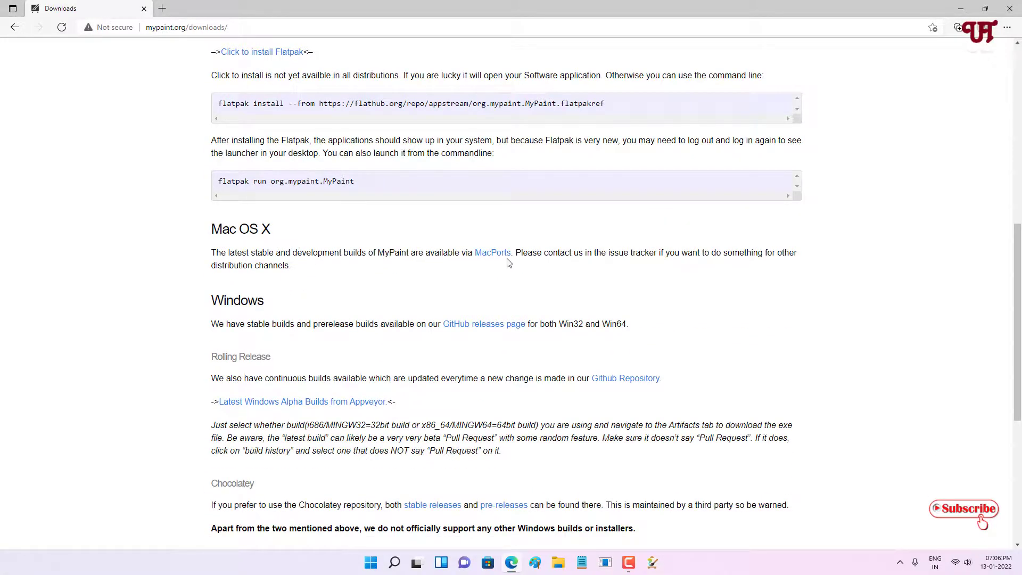
Step: Follow the GitHub releases link and scroll to the v2.0.1 Assets list
click(488, 325)
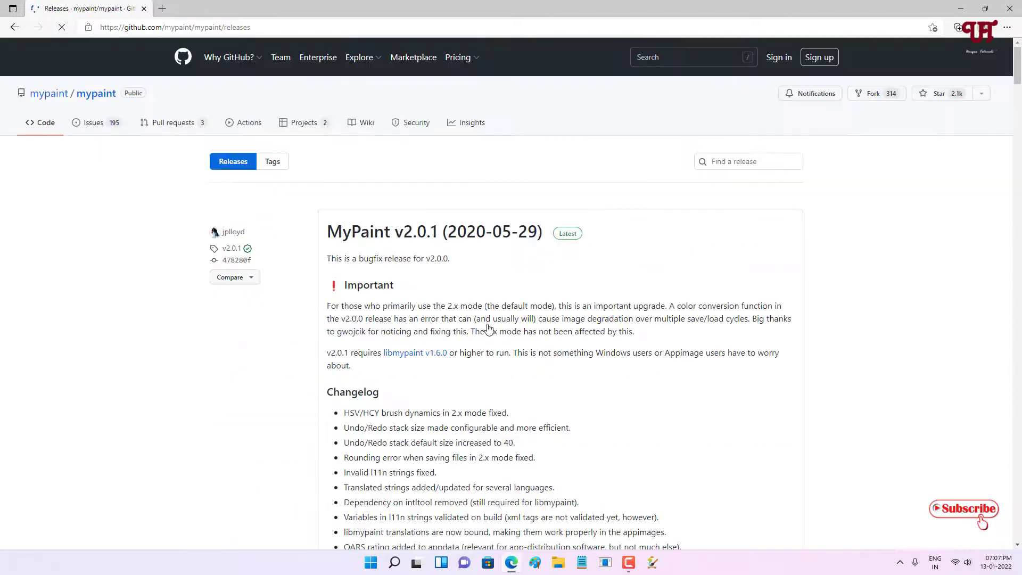
scroll(492, 336, down, 7)
scroll(493, 337, down, 8)
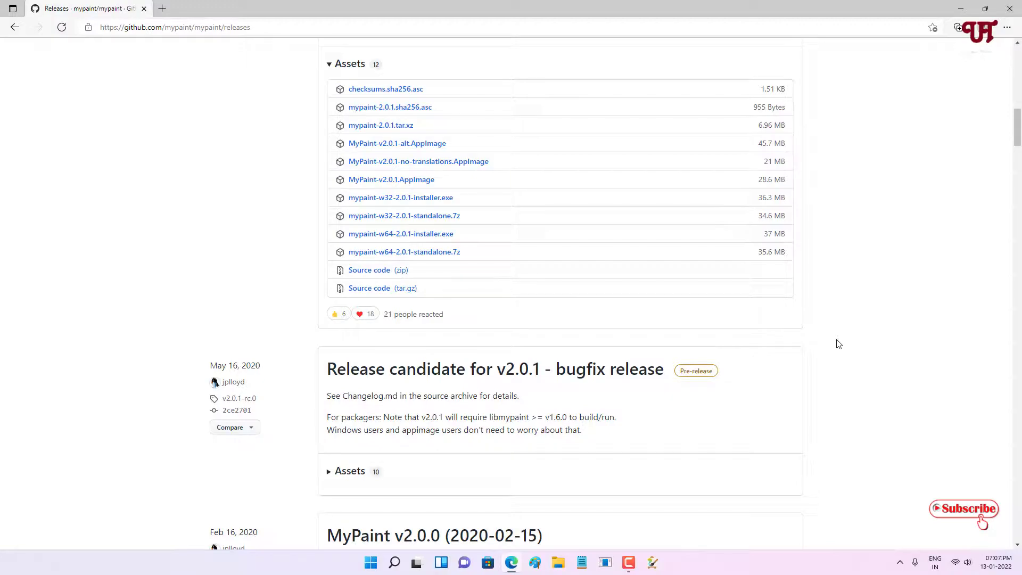
Step: Close Edge, maximize MyPaint, paint a looping blue stroke and show the Layers panel
click(1010, 9)
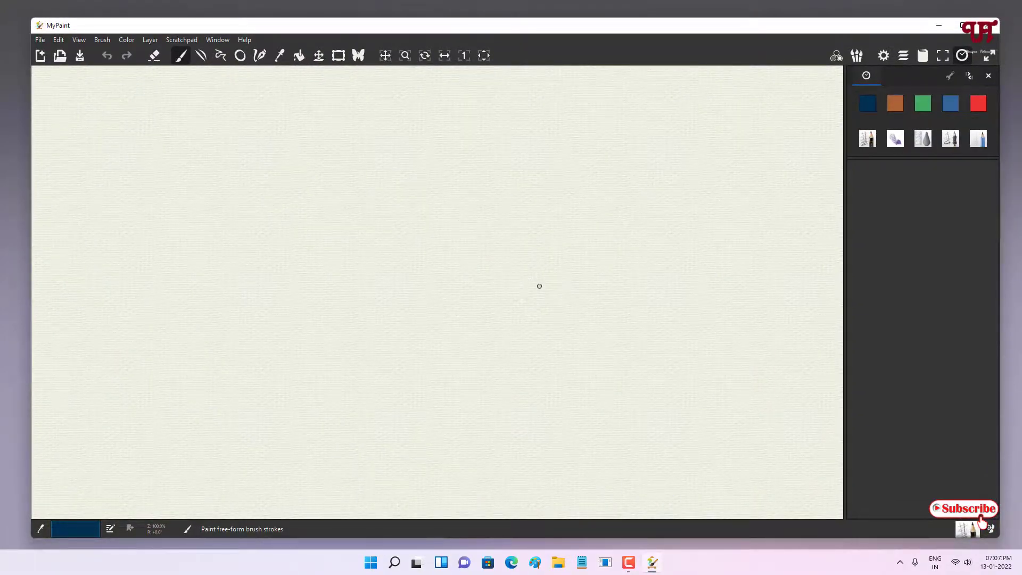
click(961, 25)
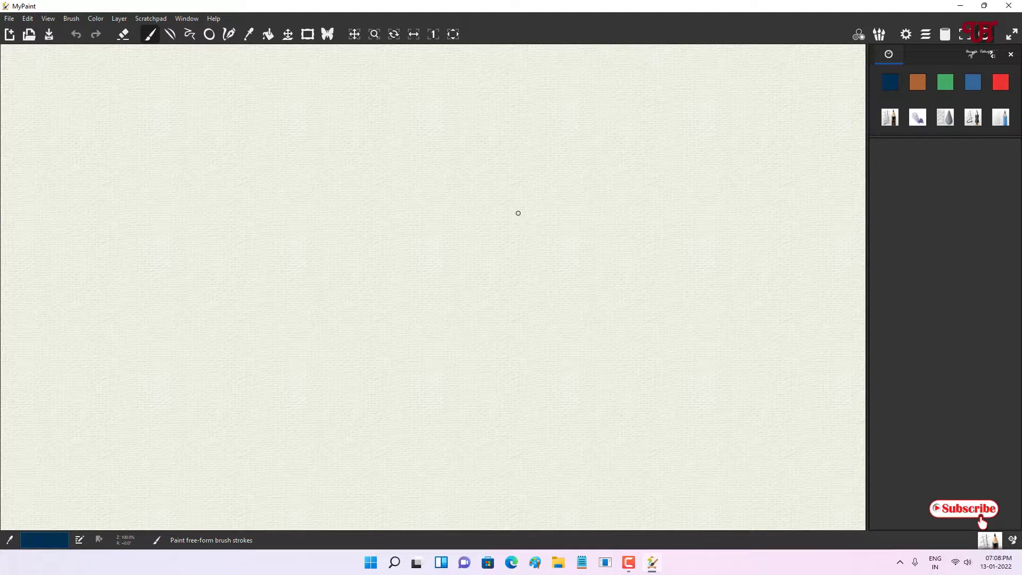
mouse_move(218, 171)
mouse_down()
mouse_move(401, 120)
mouse_move(316, 170)
mouse_move(456, 156)
mouse_move(450, 260)
mouse_move(698, 303)
mouse_move(575, 317)
mouse_move(582, 375)
mouse_move(568, 425)
mouse_move(417, 306)
mouse_move(253, 334)
mouse_move(243, 227)
mouse_move(356, 226)
mouse_move(289, 199)
mouse_move(194, 201)
mouse_move(191, 170)
mouse_move(219, 172)
mouse_up()
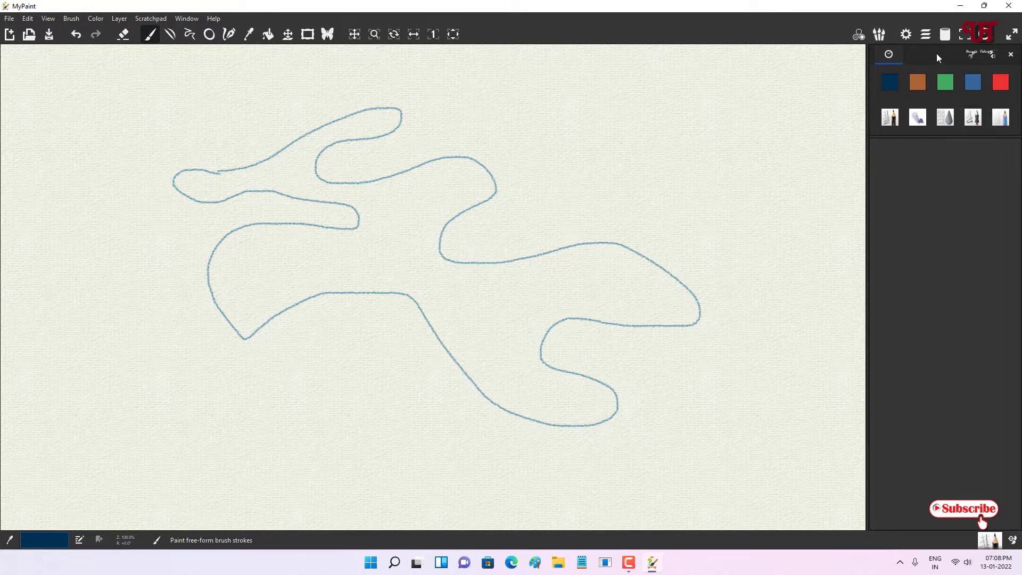
click(927, 35)
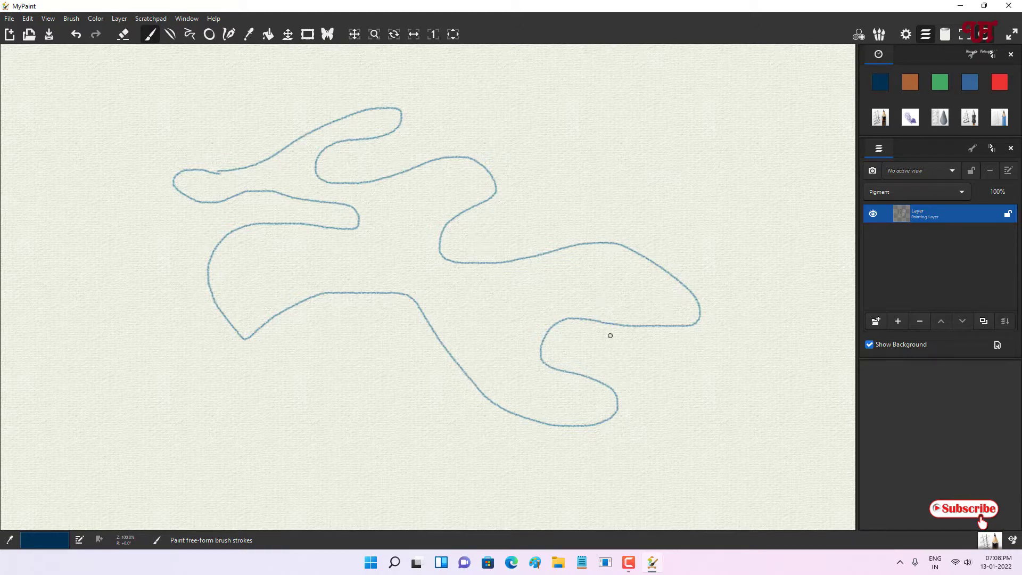
Step: Restore the MyPaint window and quit, discarding the unsaved painting
click(984, 6)
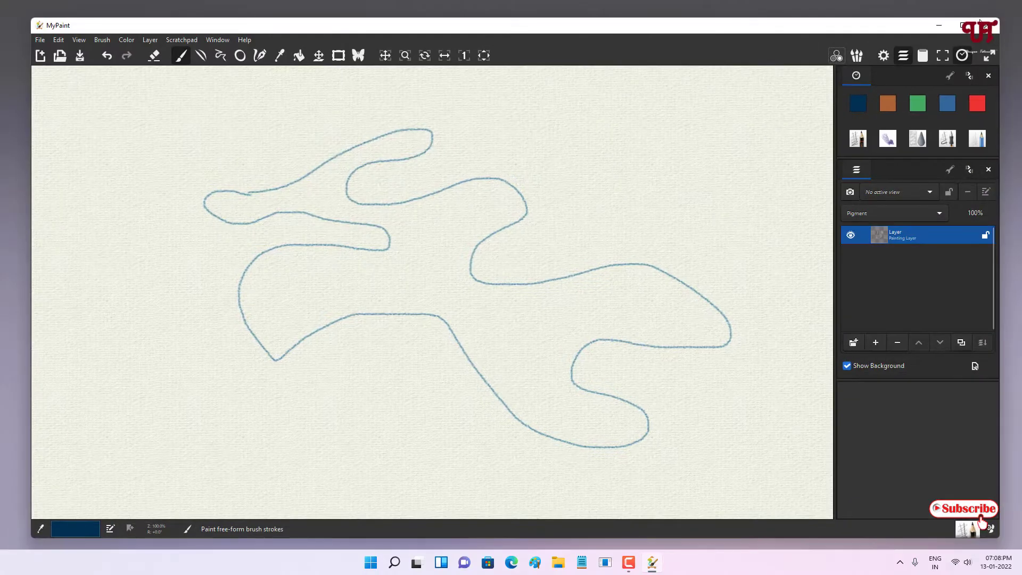
click(984, 24)
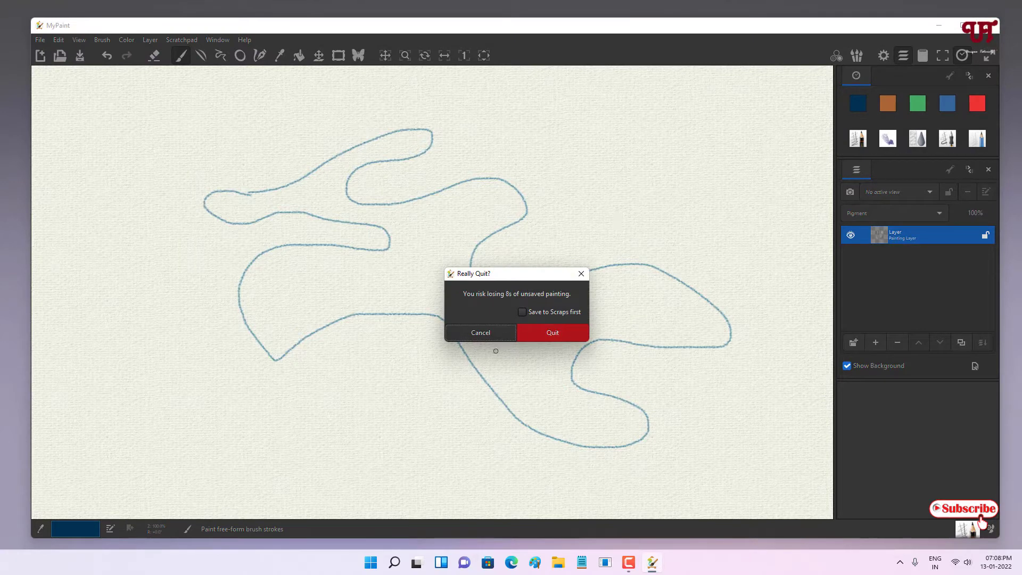
click(540, 334)
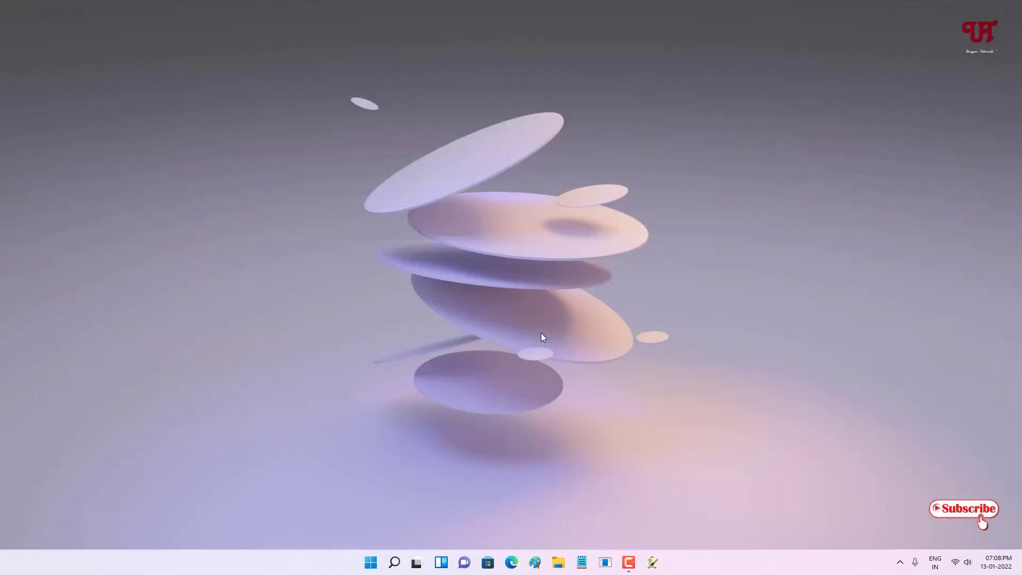